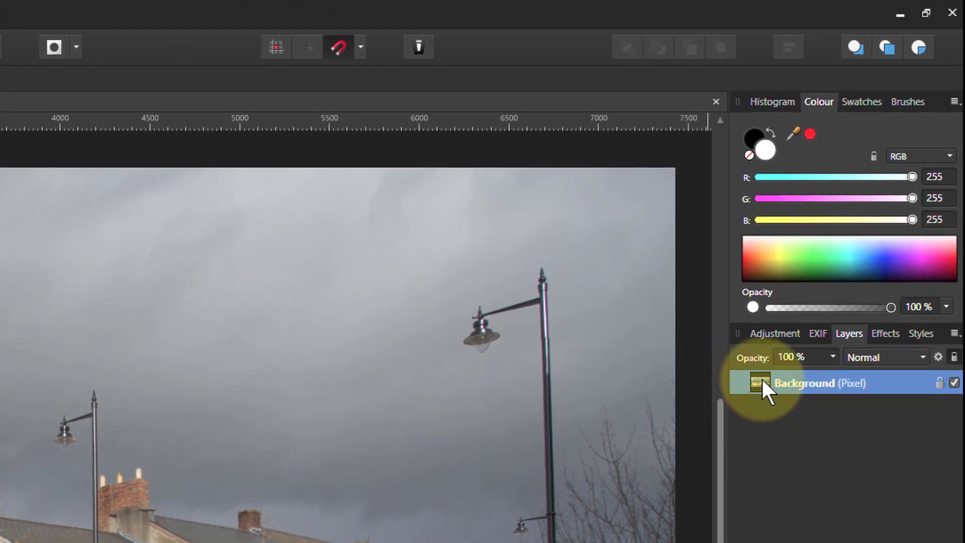
# Step: Duplicate the street photo layer twice, hide the two upper copies and select the bottom original
pyautogui.hotkey('ctrl', 'j')
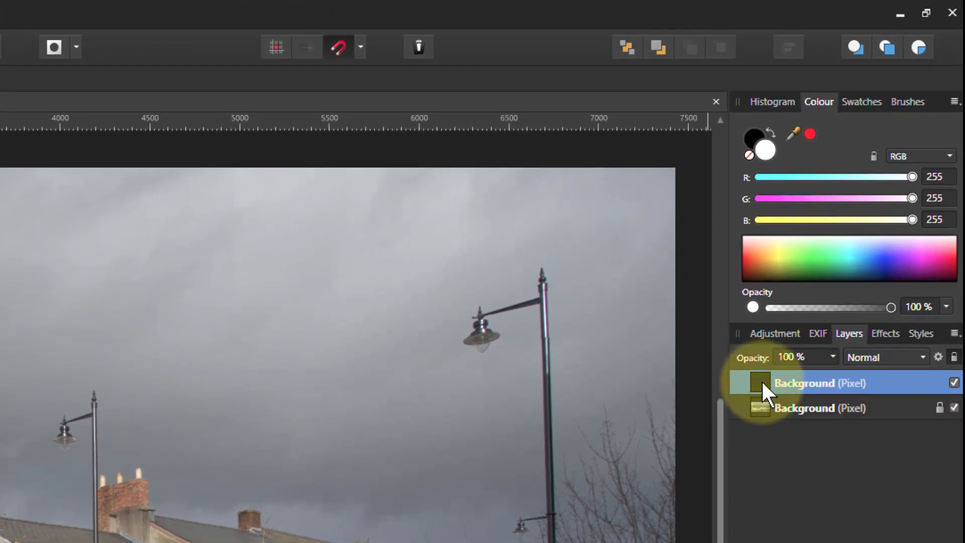
pyautogui.hotkey('ctrl', 'j')
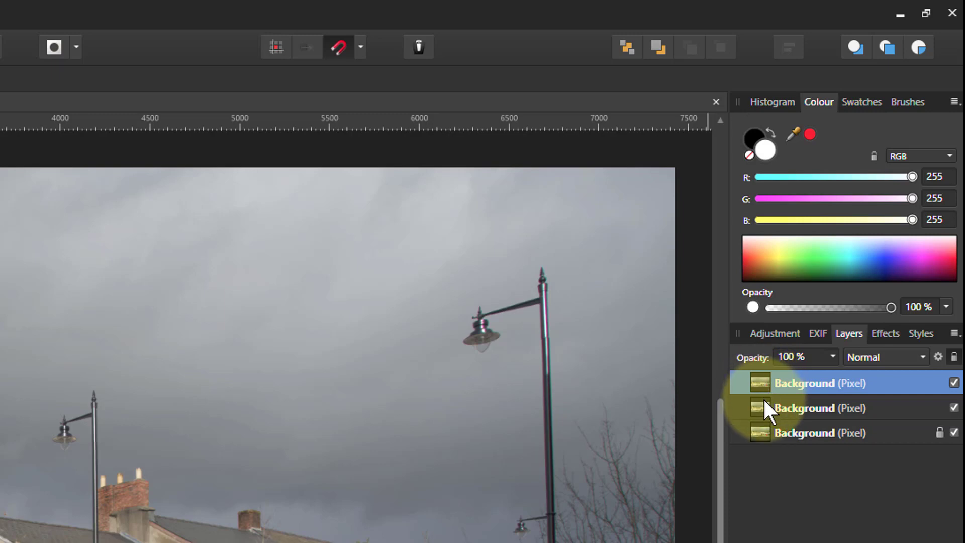
pyautogui.click(954, 384)
pyautogui.click(954, 408)
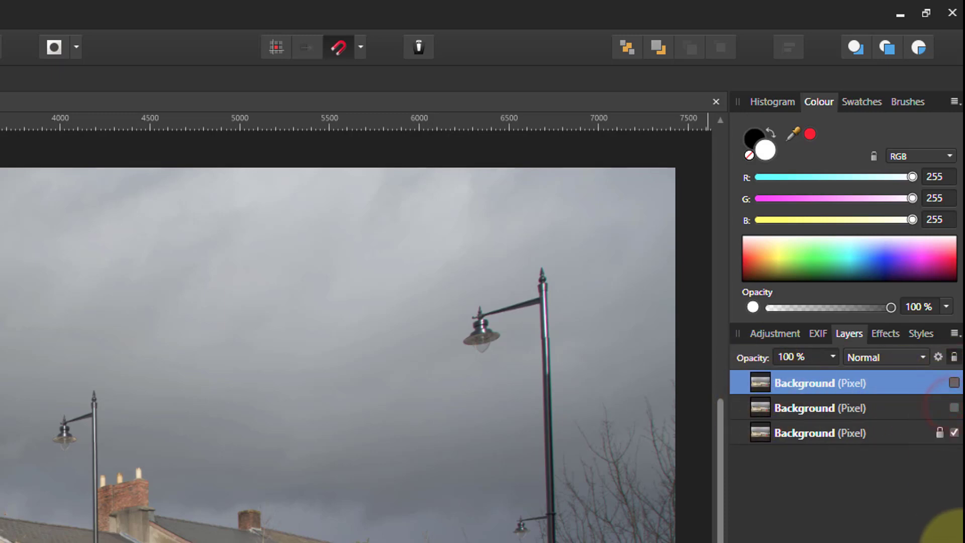
pyautogui.click(764, 434)
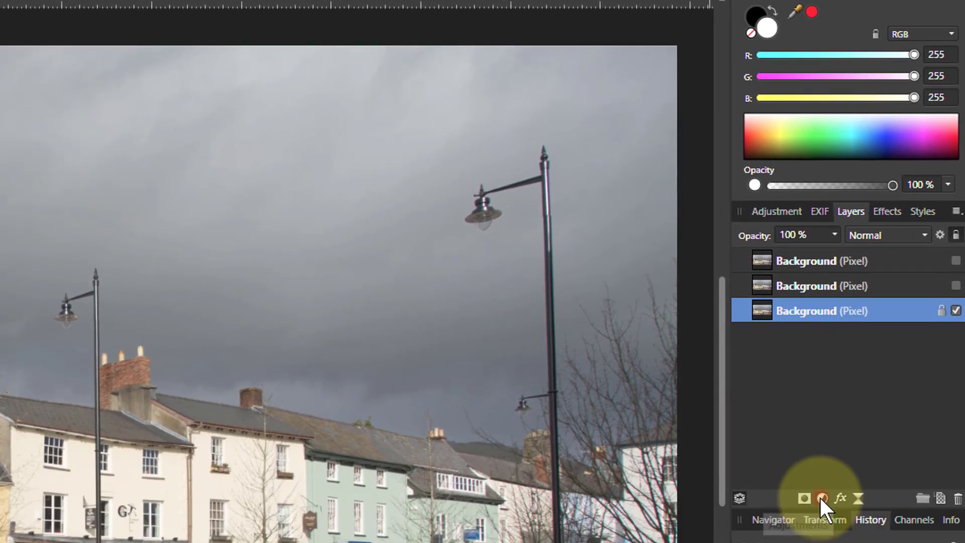
# Step: Add a Channel Mixer adjustment to the bottom photo layer
pyautogui.click(822, 515)
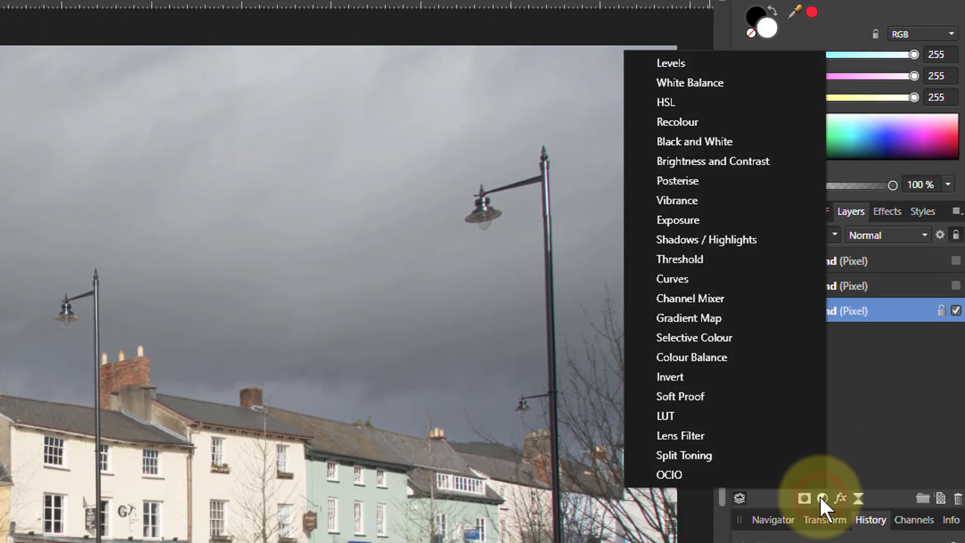
pyautogui.click(697, 298)
pyautogui.moveTo(409, 525); pyautogui.dragTo(418, 374)
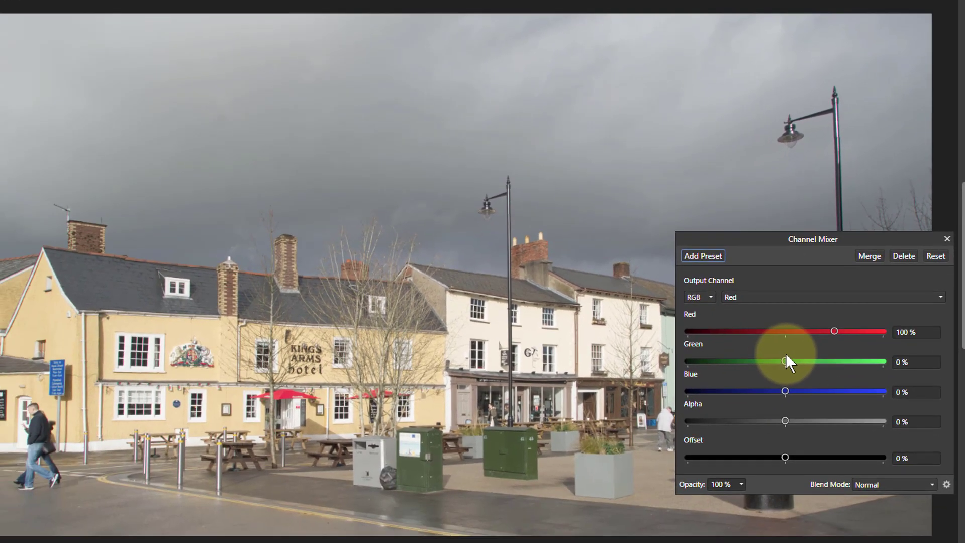
# Step: Set the mixer to CMYK, Black output channel, with black at -200% to bleach the photo
pyautogui.click(695, 297)
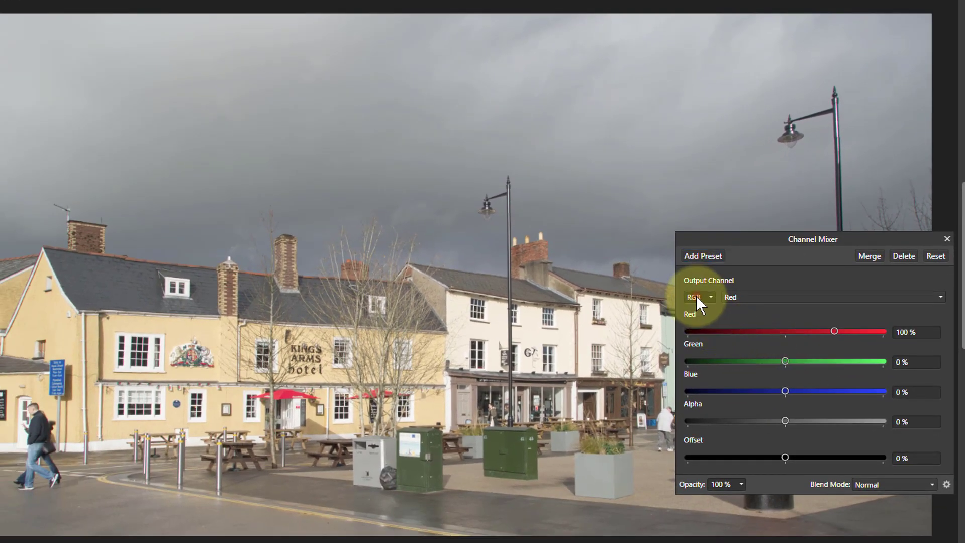
pyautogui.click(696, 295)
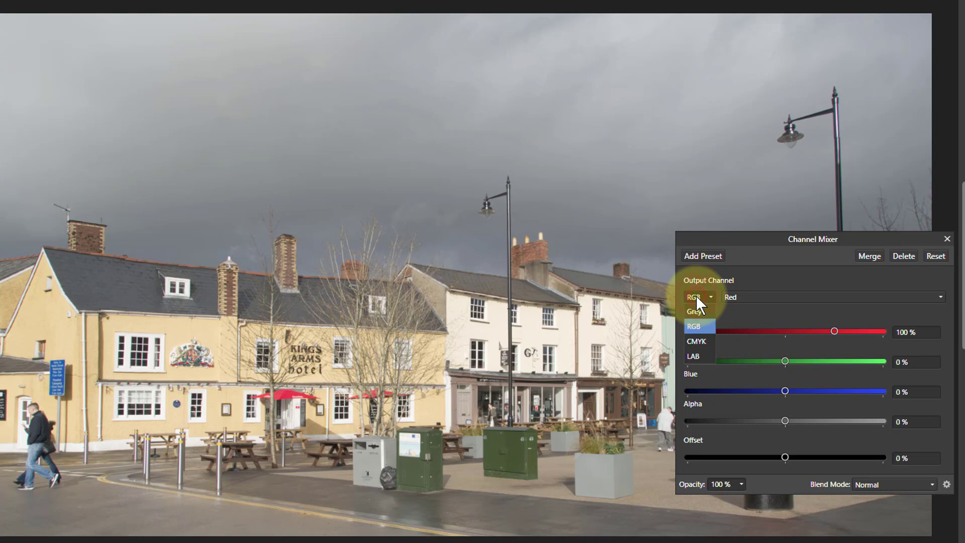
pyautogui.click(698, 341)
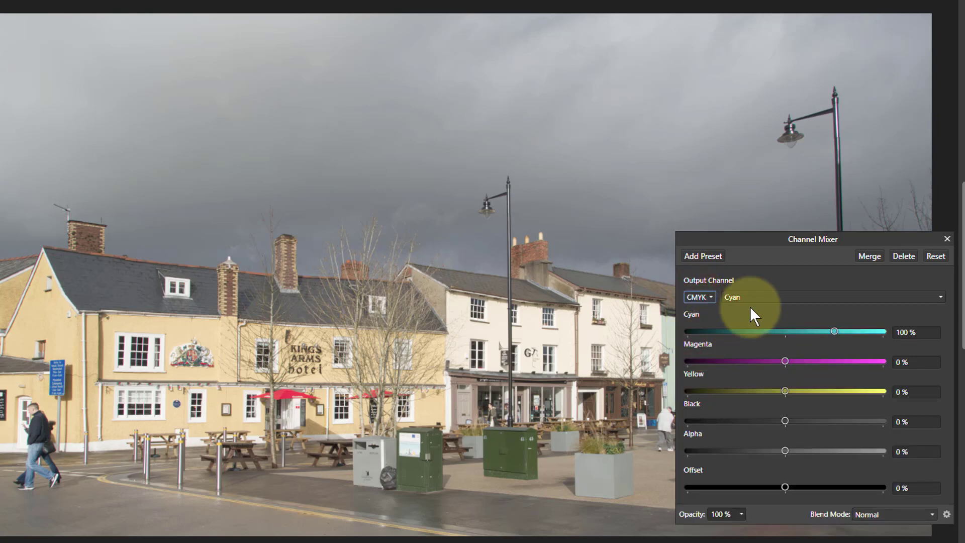
pyautogui.click(770, 296)
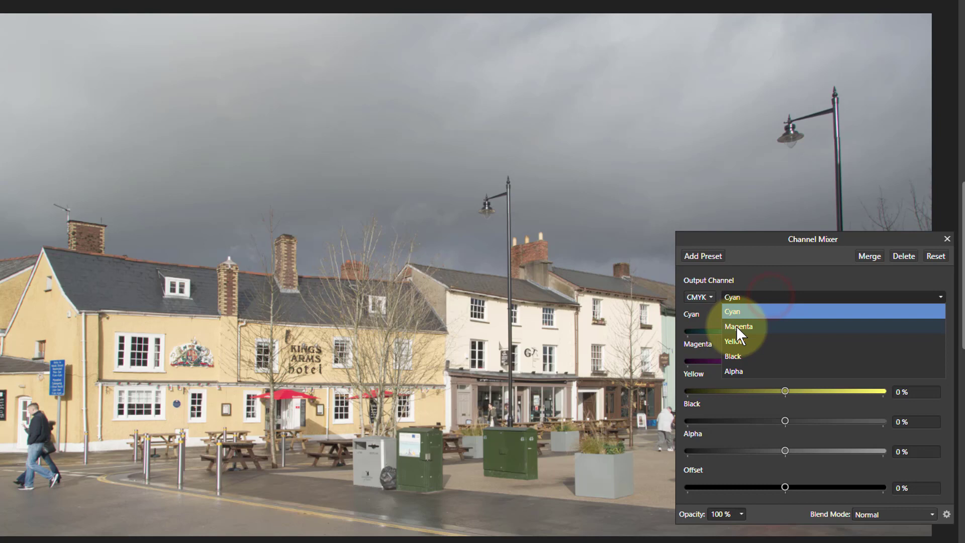
pyautogui.click(732, 356)
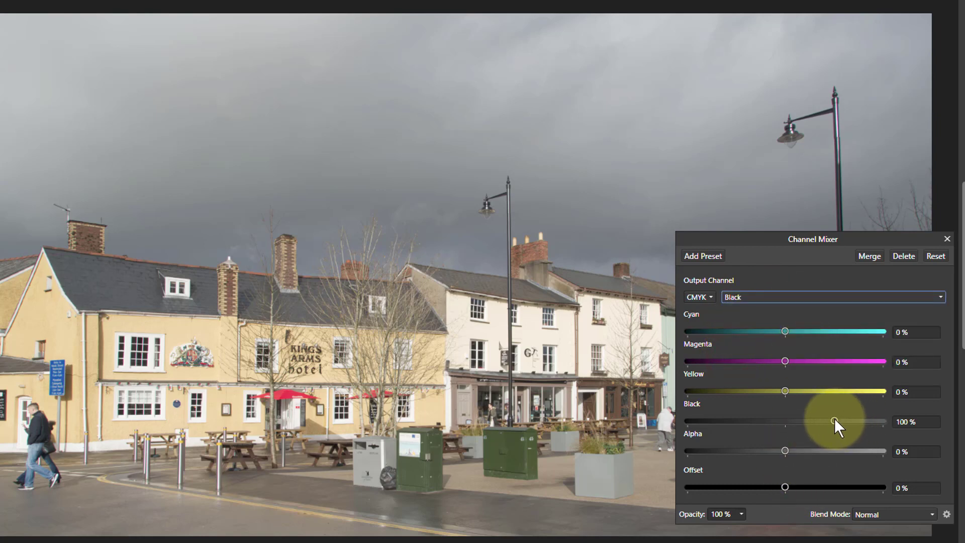
pyautogui.moveTo(835, 420); pyautogui.dragTo(646, 431)
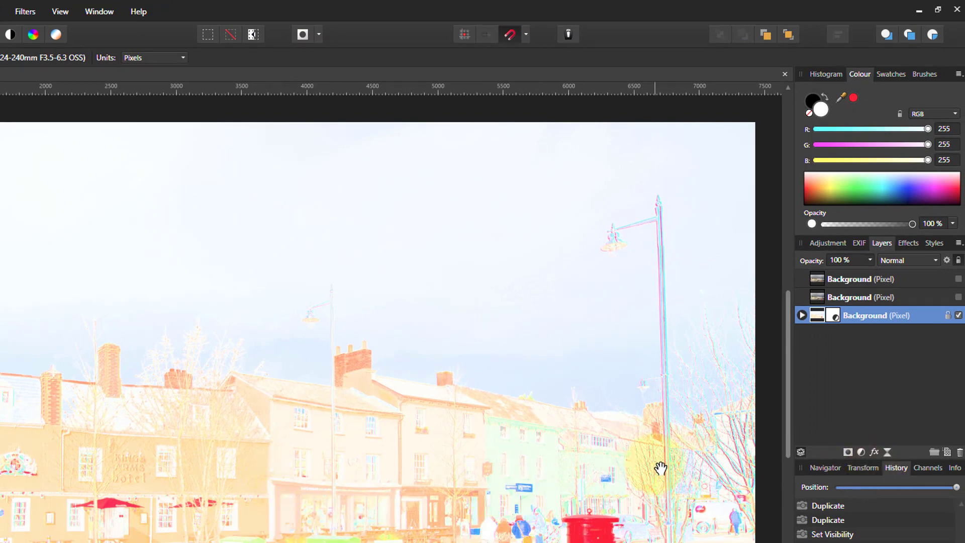
# Step: Add a heavy live Gaussian blur to the bleached layer and lower its opacity to 75%
pyautogui.click(886, 454)
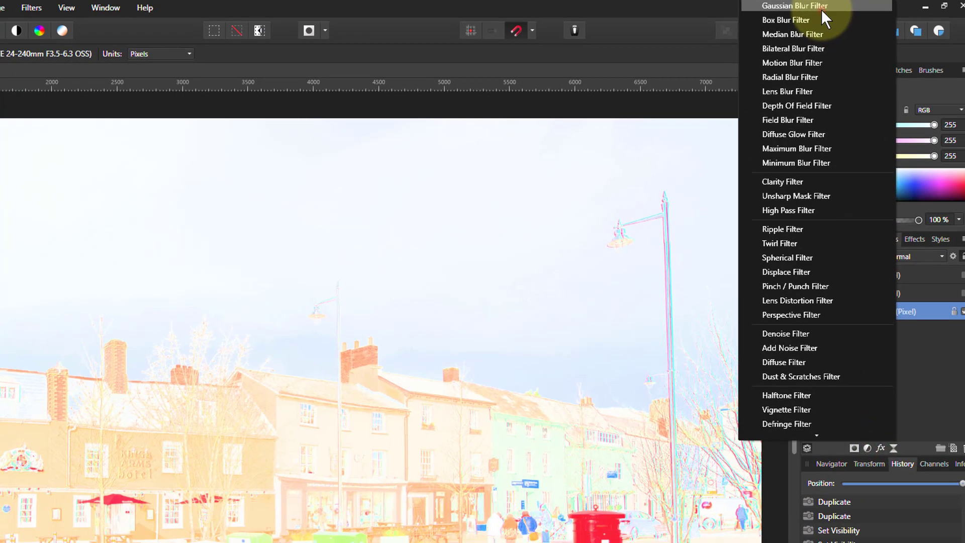
pyautogui.click(821, 10)
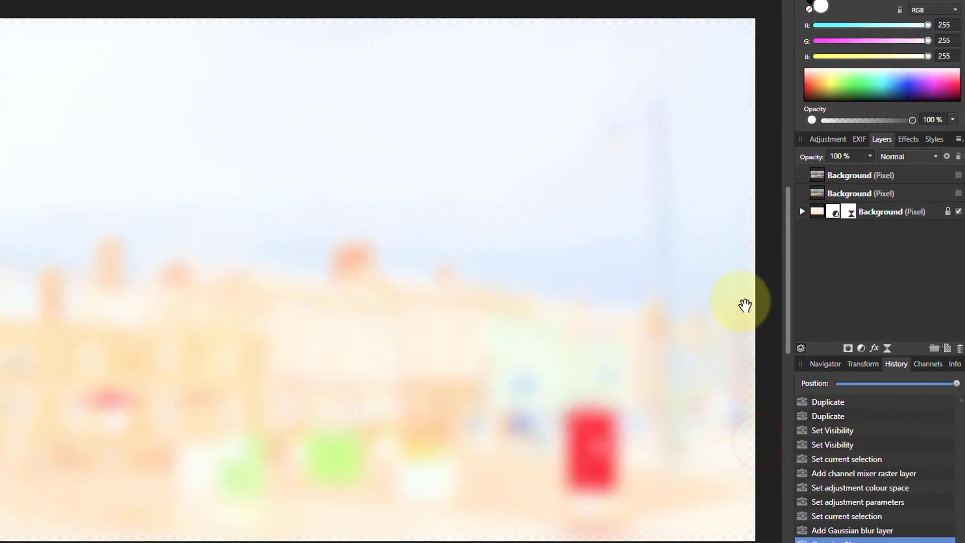
pyautogui.click(812, 214)
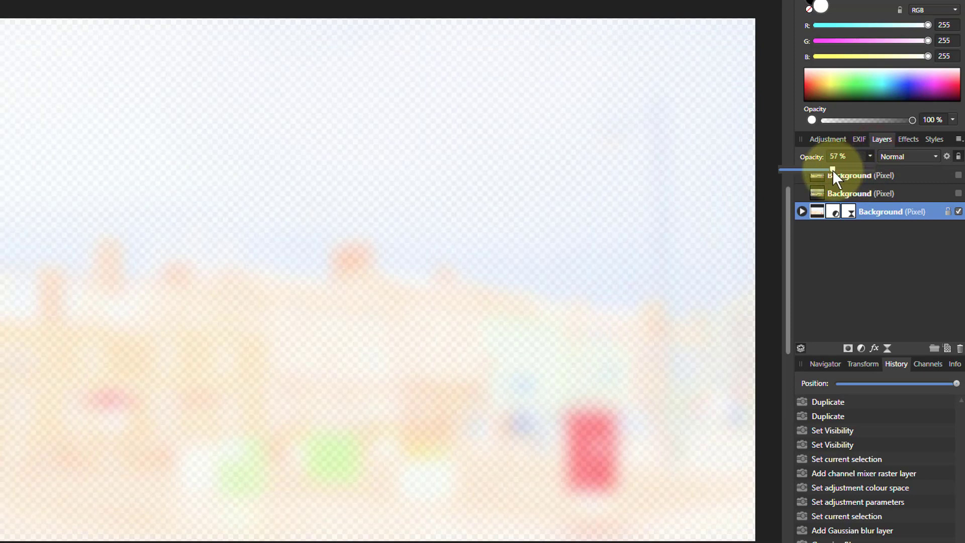
pyautogui.moveTo(838, 170)
pyautogui.mouseDown()
pyautogui.moveTo(864, 167)
pyautogui.moveTo(846, 167)
pyautogui.mouseUp()
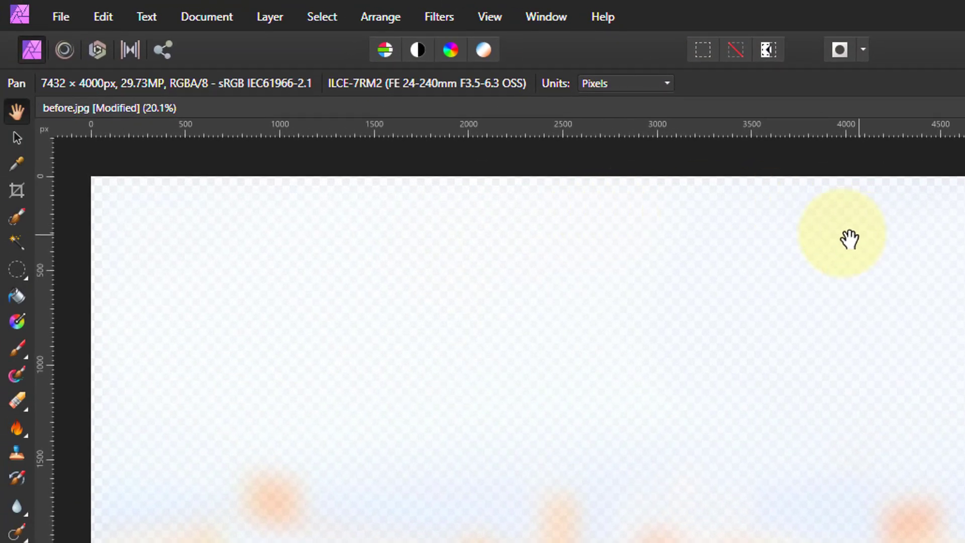
# Step: Add a new fill layer and move it beneath the blurred colour layer as the paper tone
pyautogui.click(264, 19)
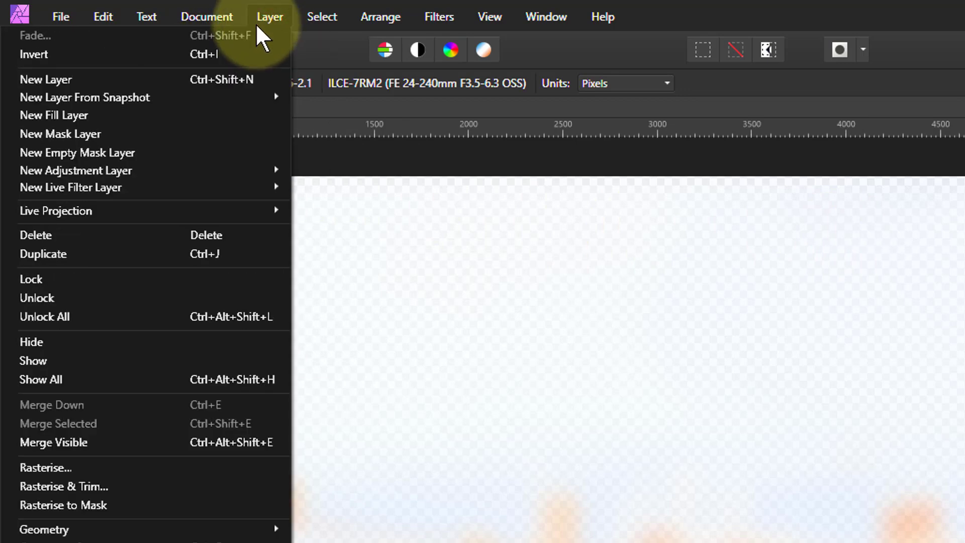
pyautogui.click(249, 112)
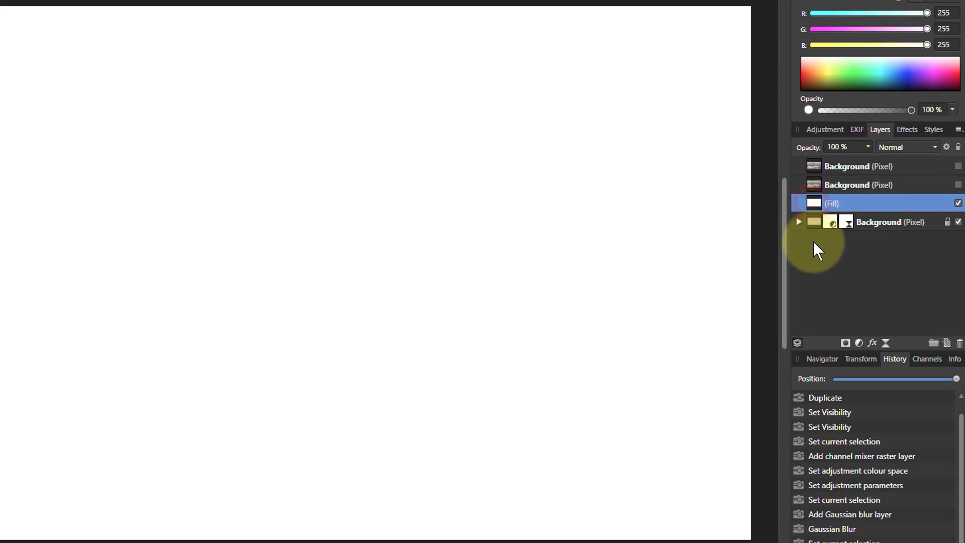
pyautogui.moveTo(811, 209); pyautogui.dragTo(814, 240)
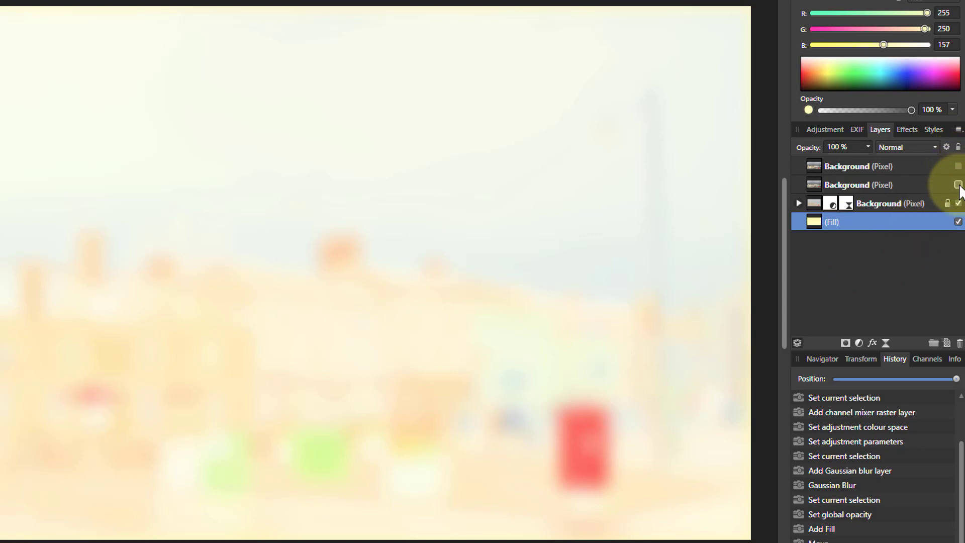
# Step: Show and select the middle photo copy, then add a Channel Mixer adjustment to it
pyautogui.click(958, 185)
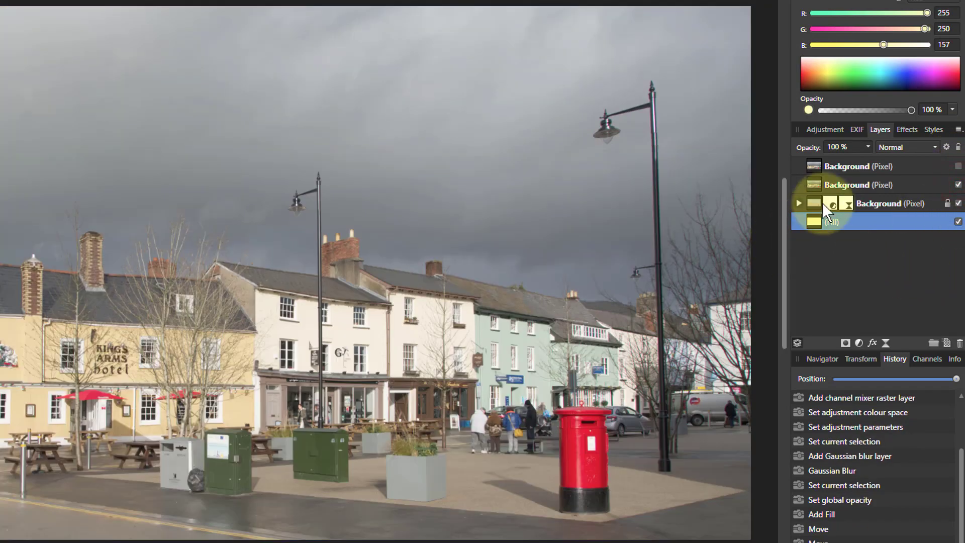
pyautogui.click(814, 183)
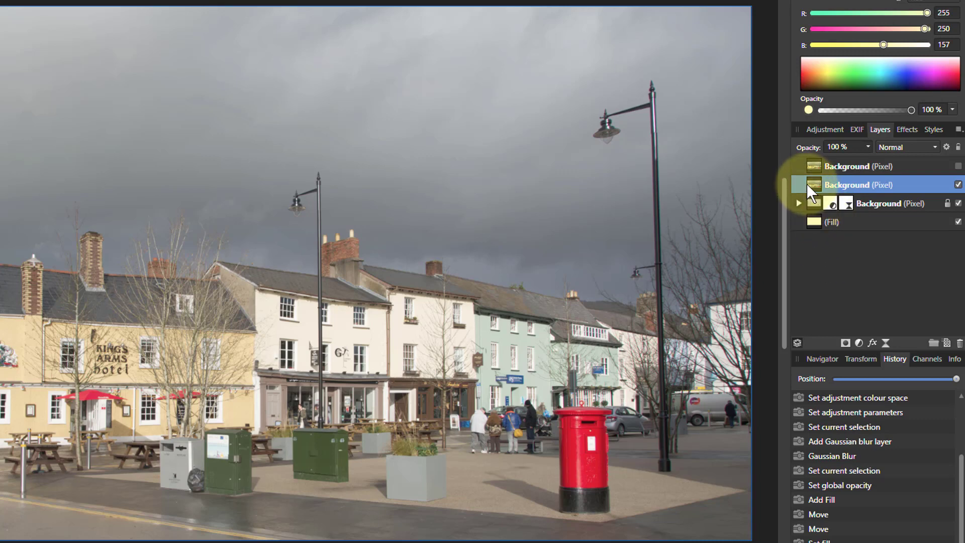
pyautogui.click(860, 341)
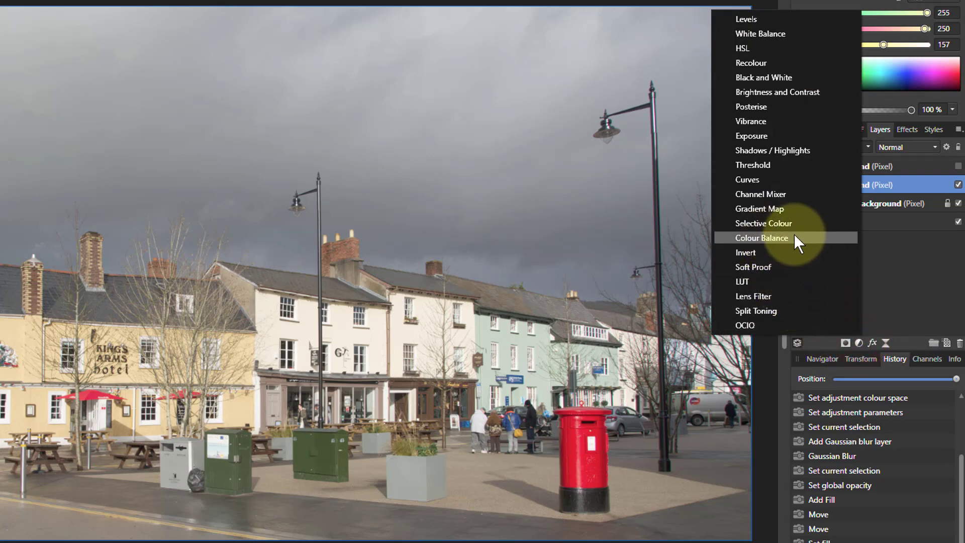
pyautogui.click(751, 195)
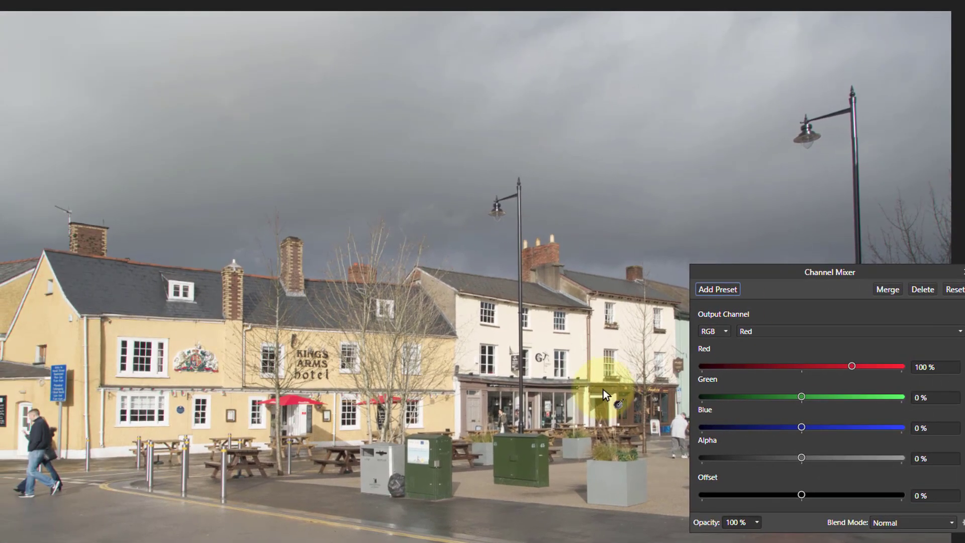
# Step: Set the mixer to Grey, Alpha output channel, intensity -200% so light areas turn transparent
pyautogui.click(710, 331)
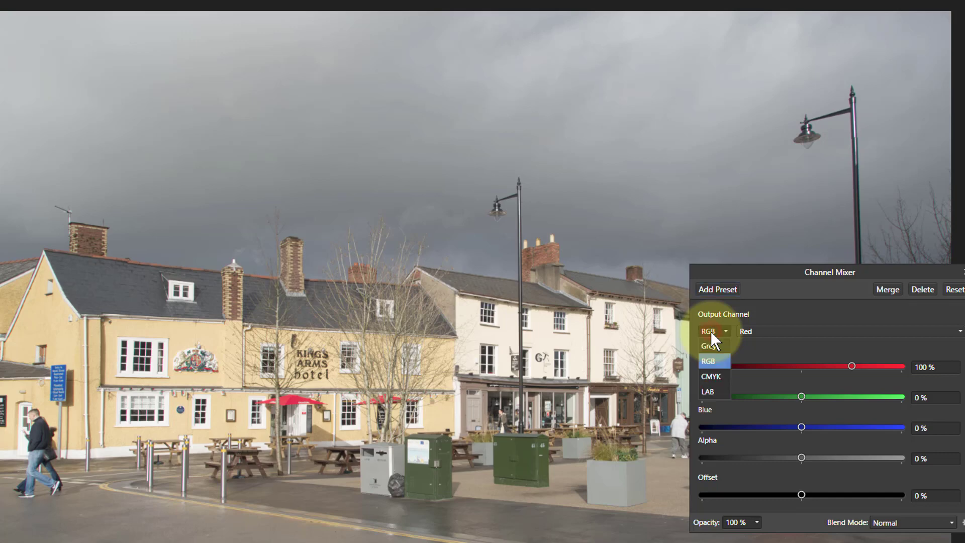
pyautogui.click(708, 347)
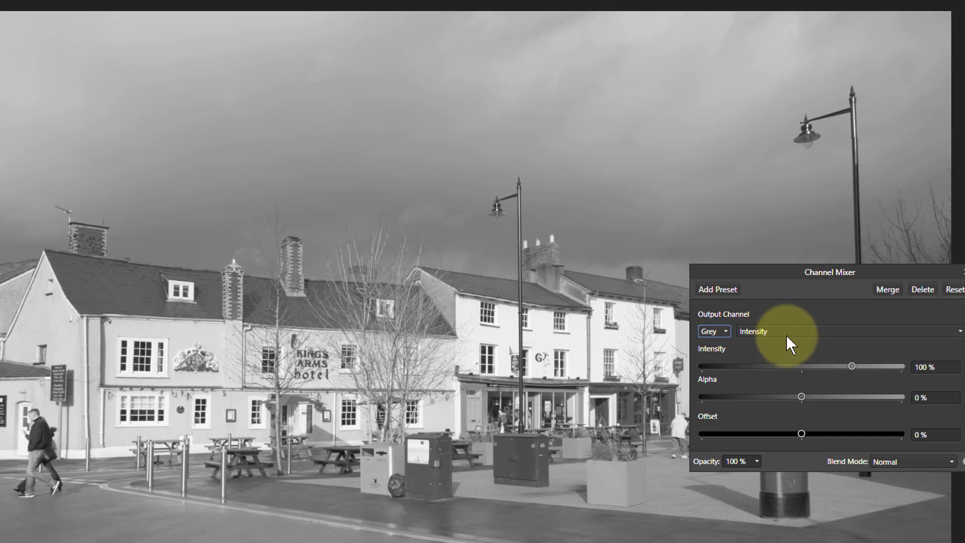
pyautogui.click(773, 328)
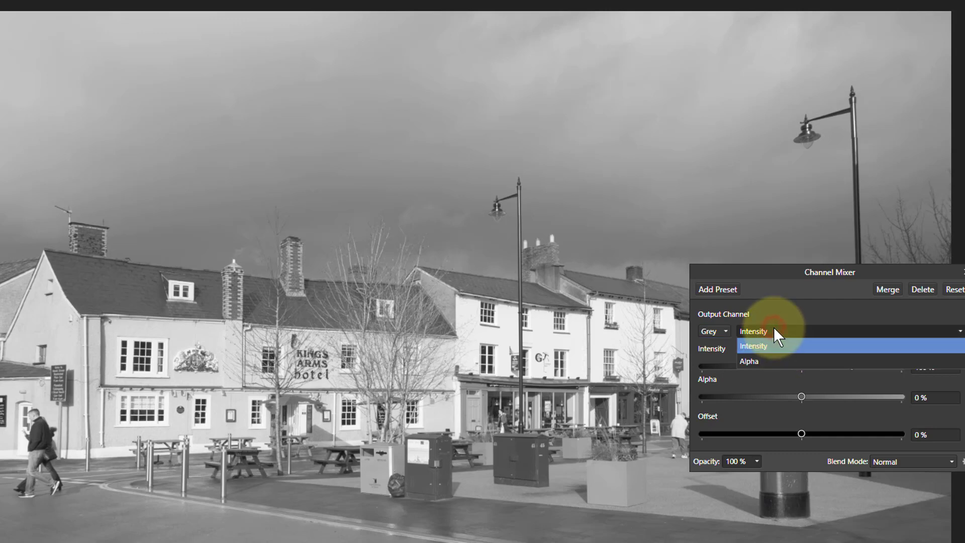
pyautogui.click(747, 361)
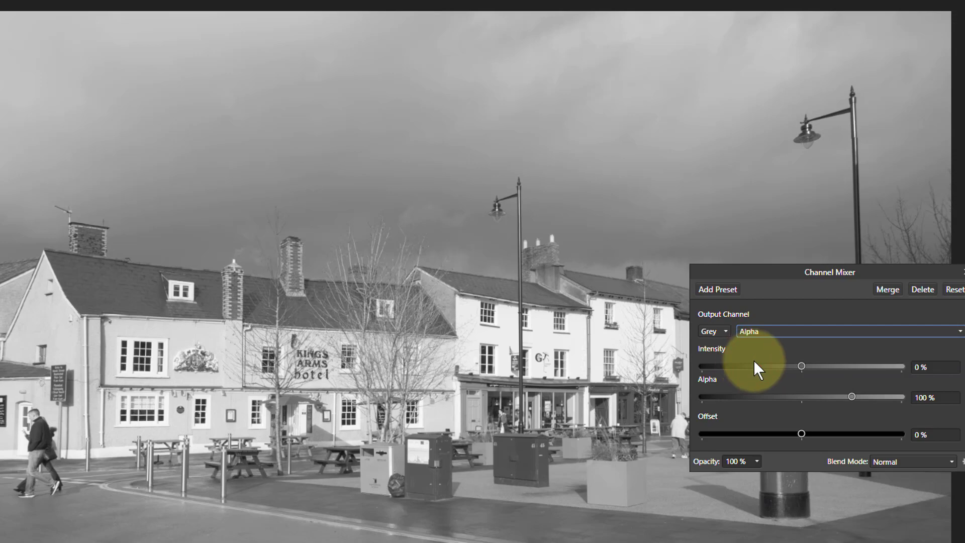
pyautogui.moveTo(799, 367); pyautogui.dragTo(703, 370)
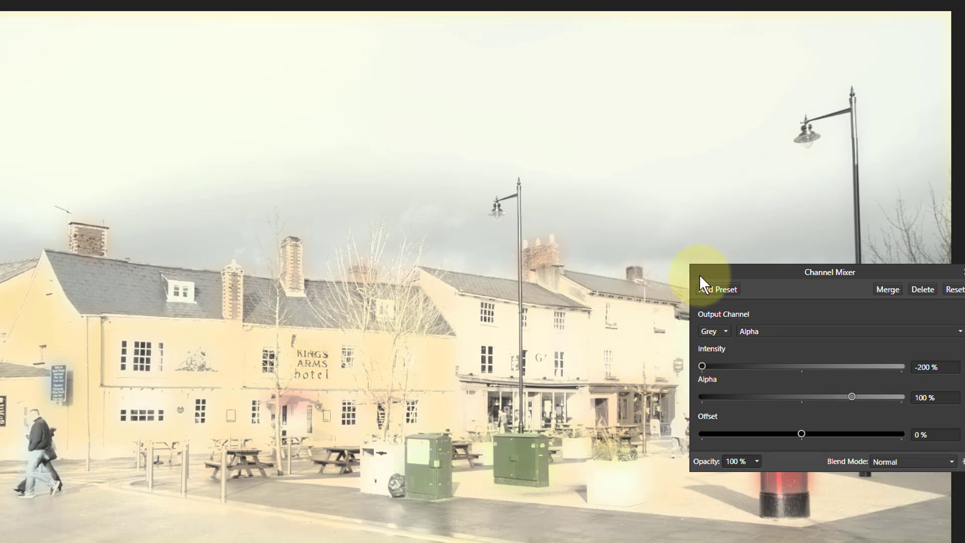
pyautogui.moveTo(743, 270)
pyautogui.mouseDown()
pyautogui.moveTo(959, 371)
pyautogui.moveTo(953, 349)
pyautogui.moveTo(568, 61)
pyautogui.mouseUp()
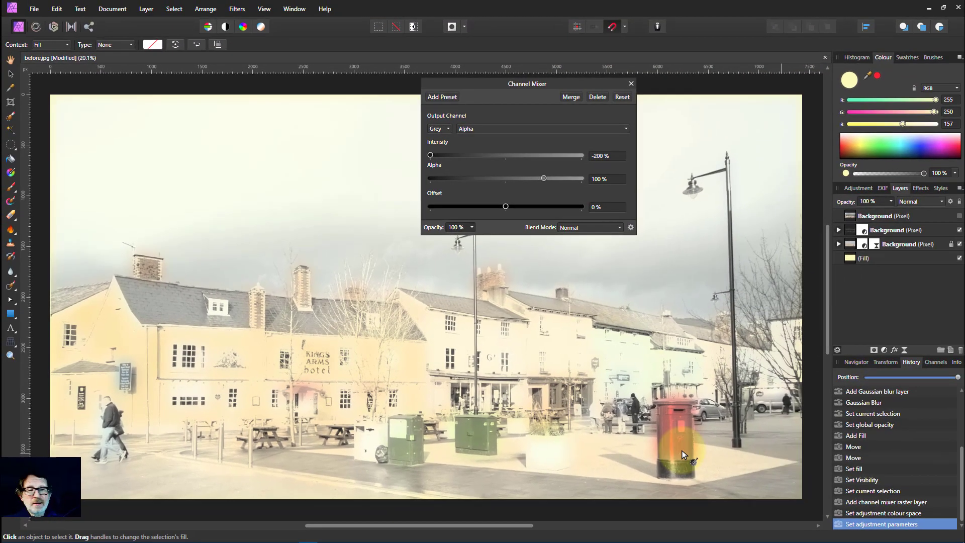
pyautogui.click(959, 243)
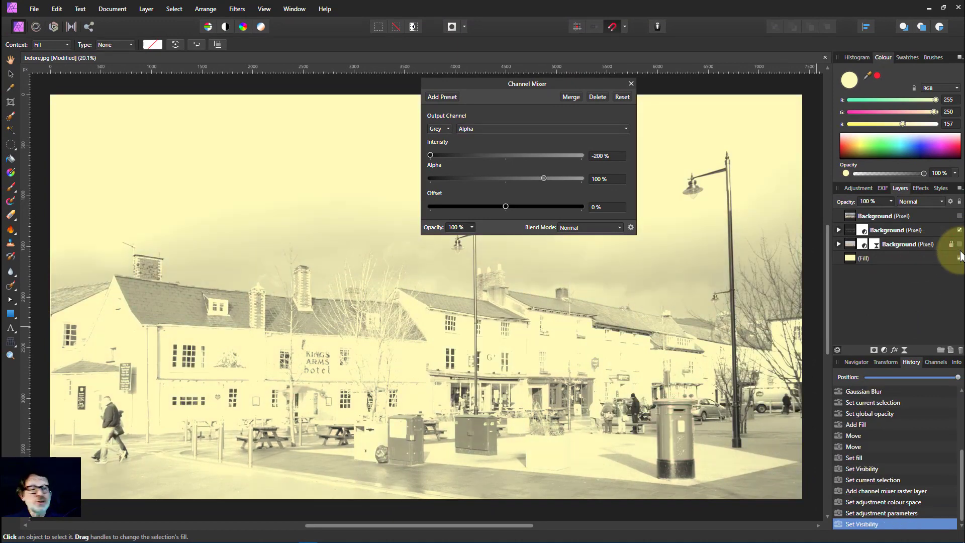
pyautogui.click(960, 258)
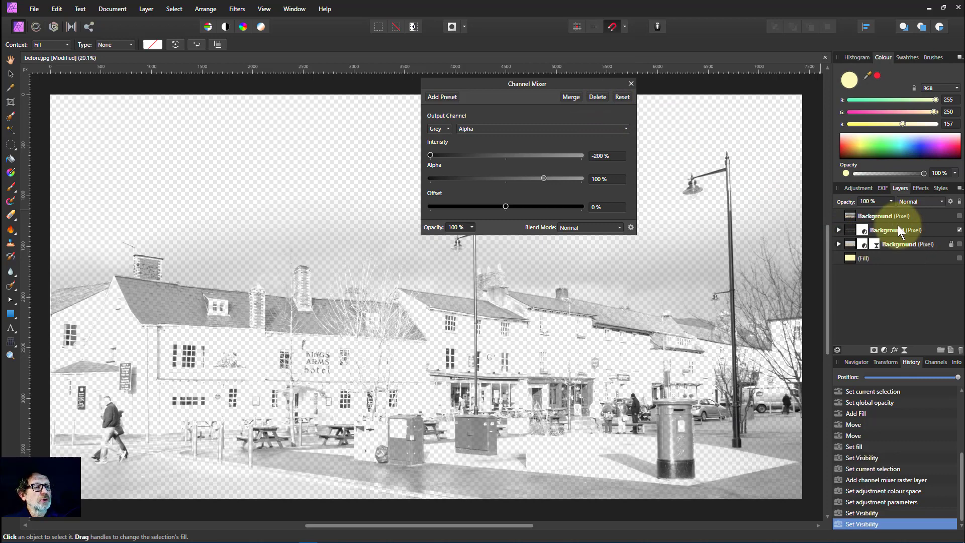
pyautogui.click(960, 243)
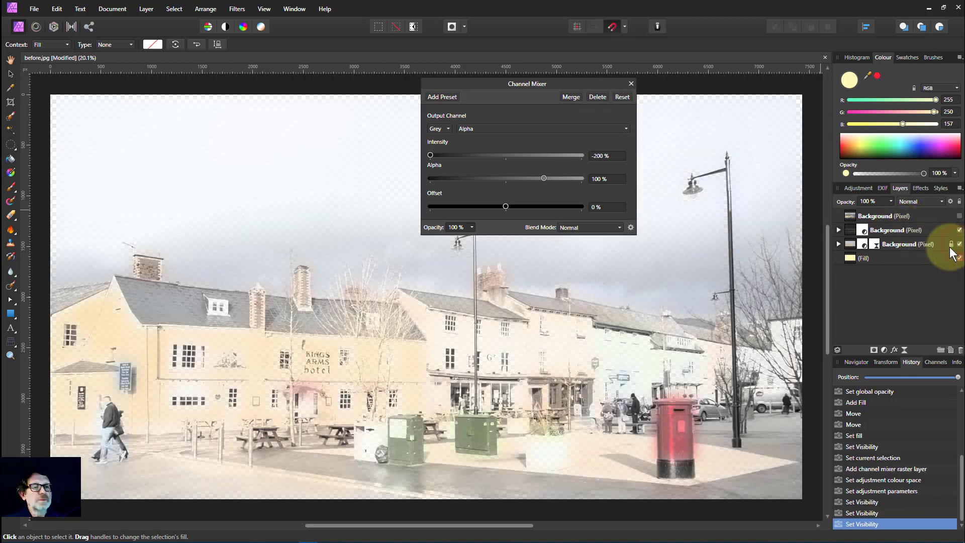
pyautogui.moveTo(584, 81); pyautogui.dragTo(680, 180)
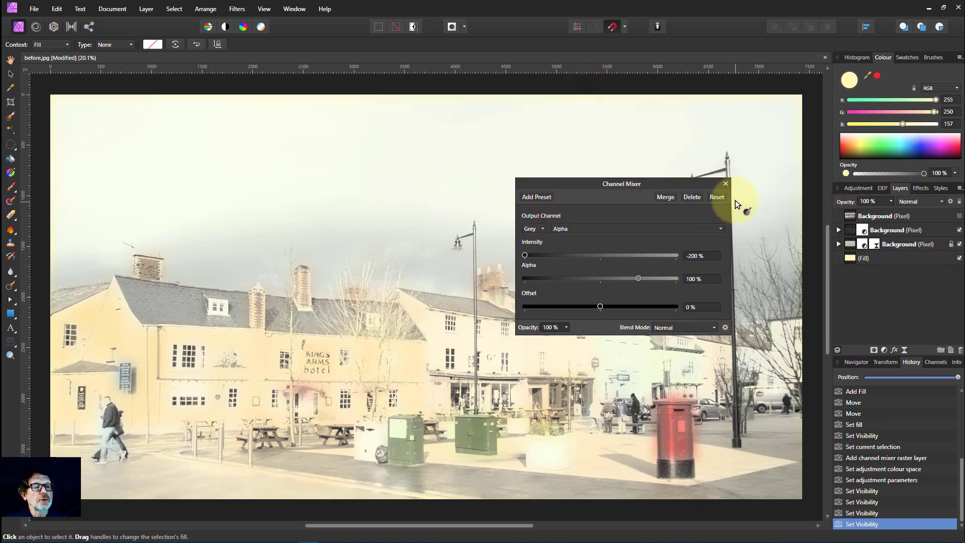
# Step: Fade the grey linework layer to 57% opacity and select the top photo layer
pyautogui.click(726, 183)
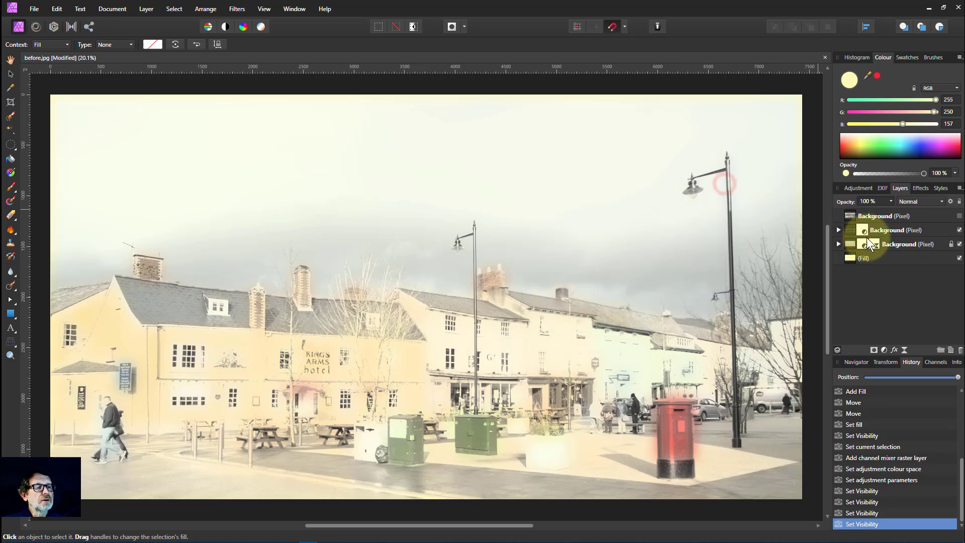
pyautogui.click(849, 226)
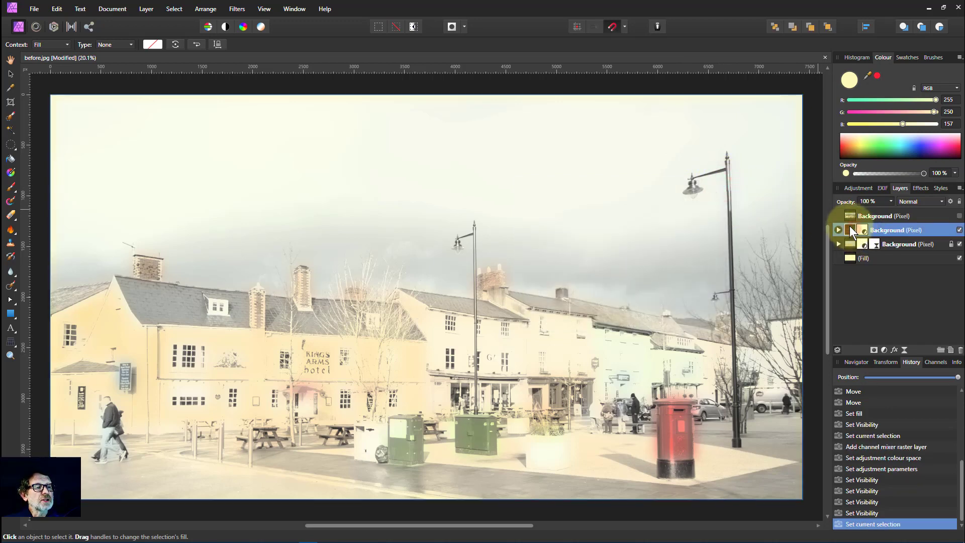
pyautogui.click(891, 202)
pyautogui.moveTo(891, 210); pyautogui.dragTo(860, 210)
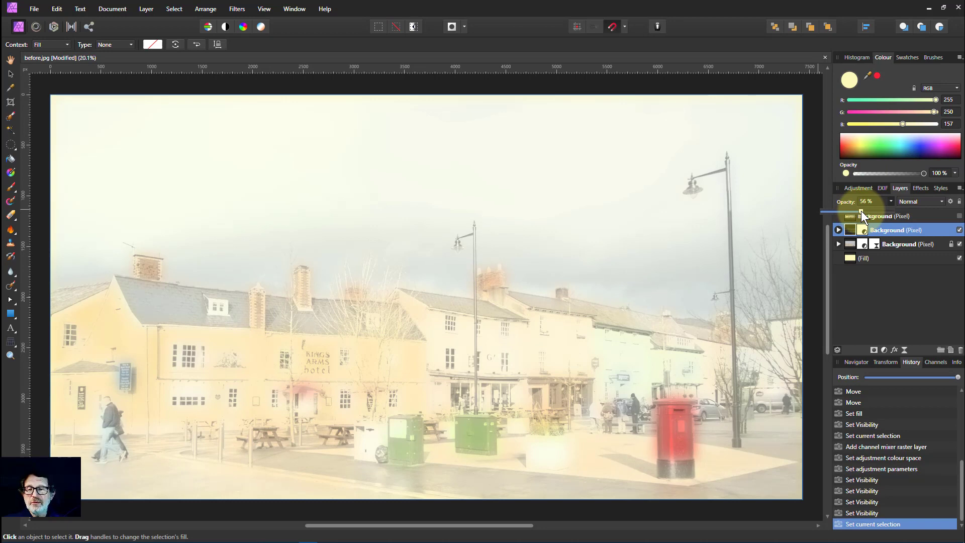
pyautogui.moveTo(862, 210); pyautogui.dragTo(862, 210)
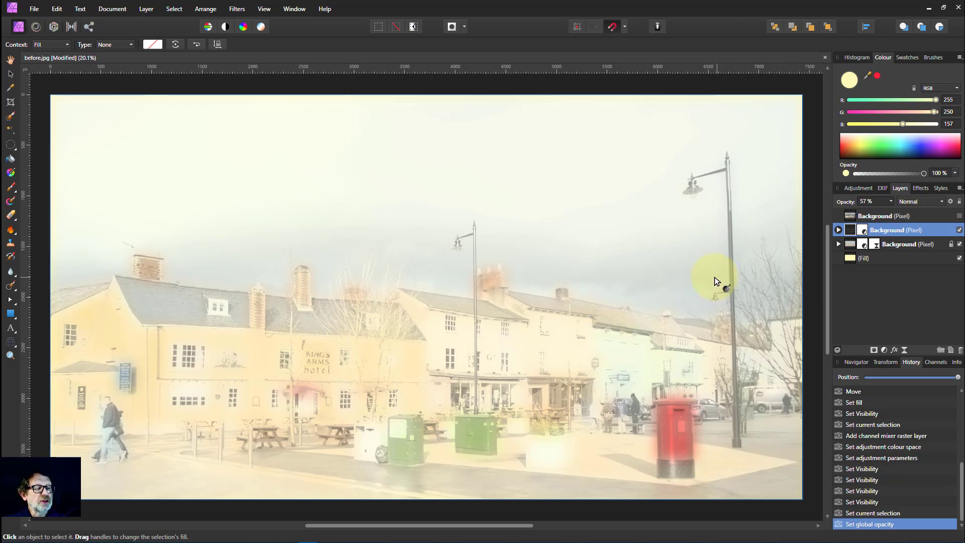
pyautogui.click(854, 214)
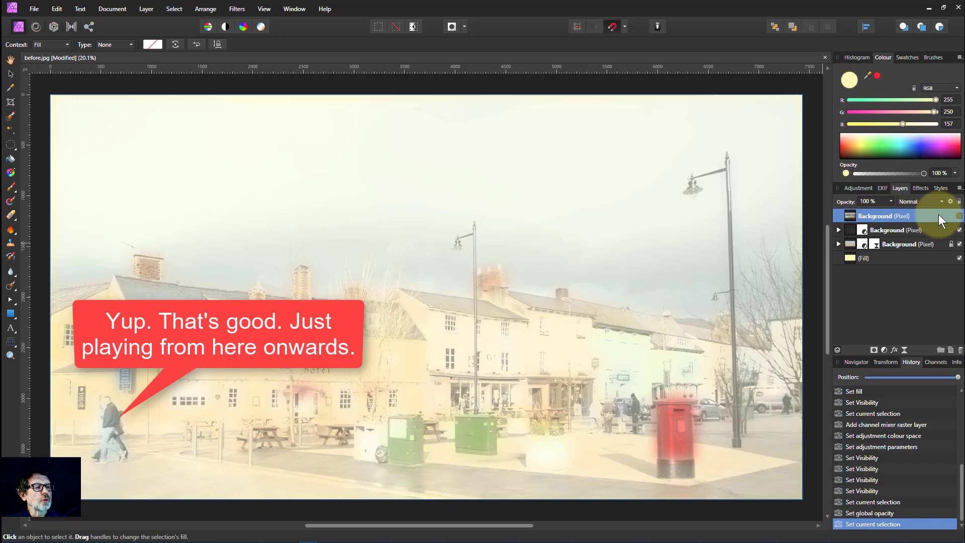
# Step: Show the top colour photo layer and add a Channel Mixer adjustment to it
pyautogui.click(959, 215)
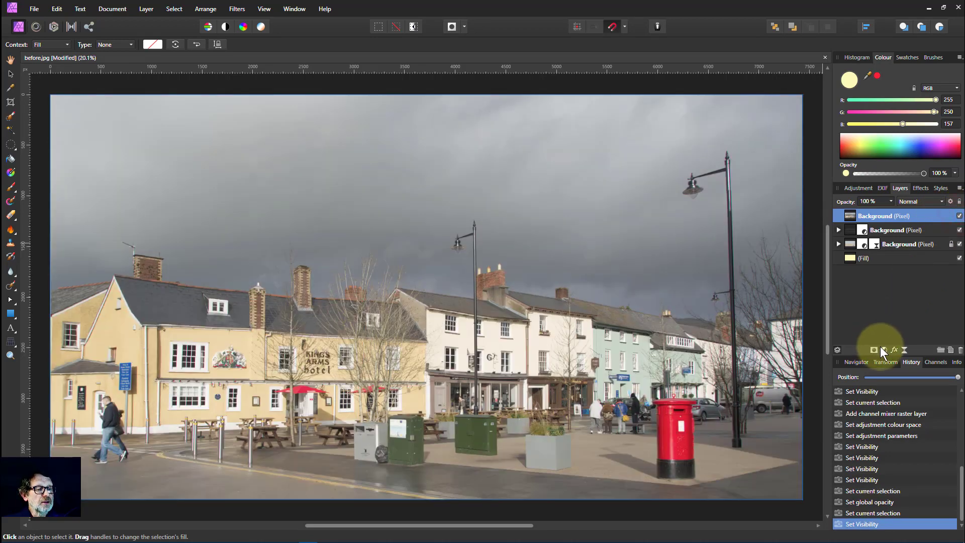
pyautogui.click(884, 350)
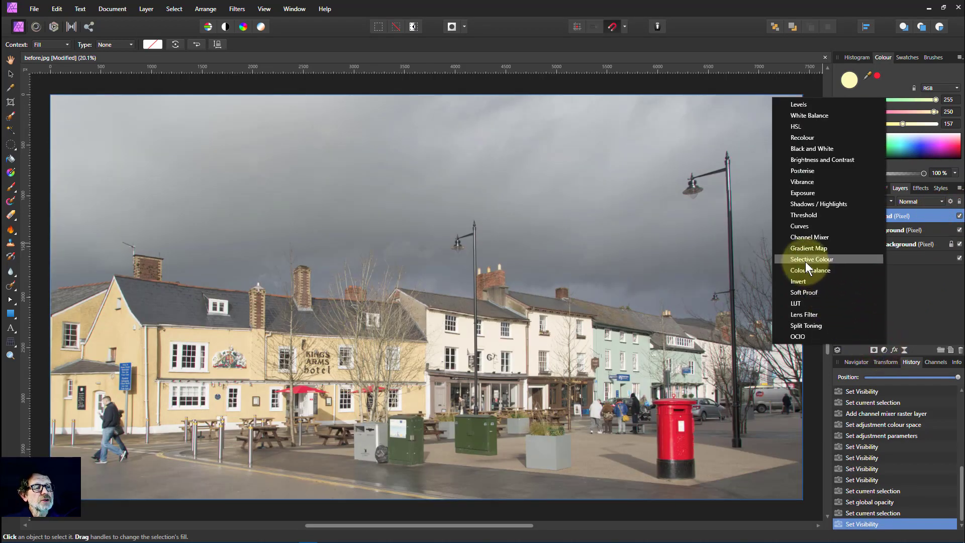
pyautogui.click(809, 236)
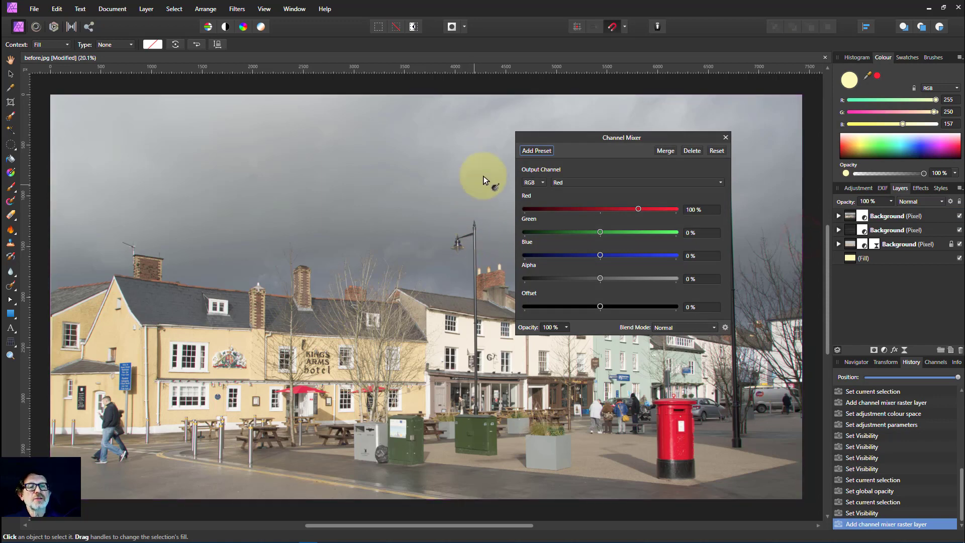
# Step: Set the mixer to LAB, Alpha output channel, lightness -200% so light areas drop out
pyautogui.click(533, 182)
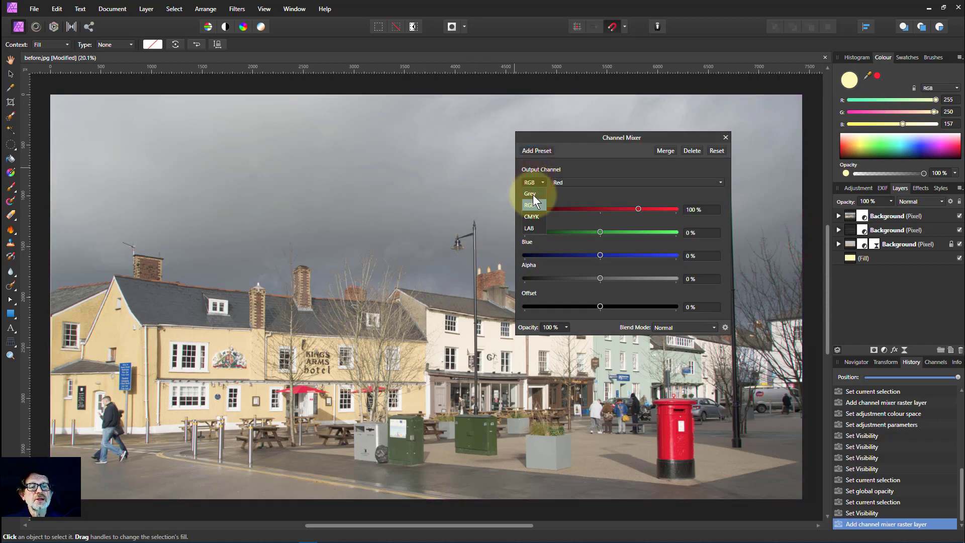
pyautogui.click(530, 230)
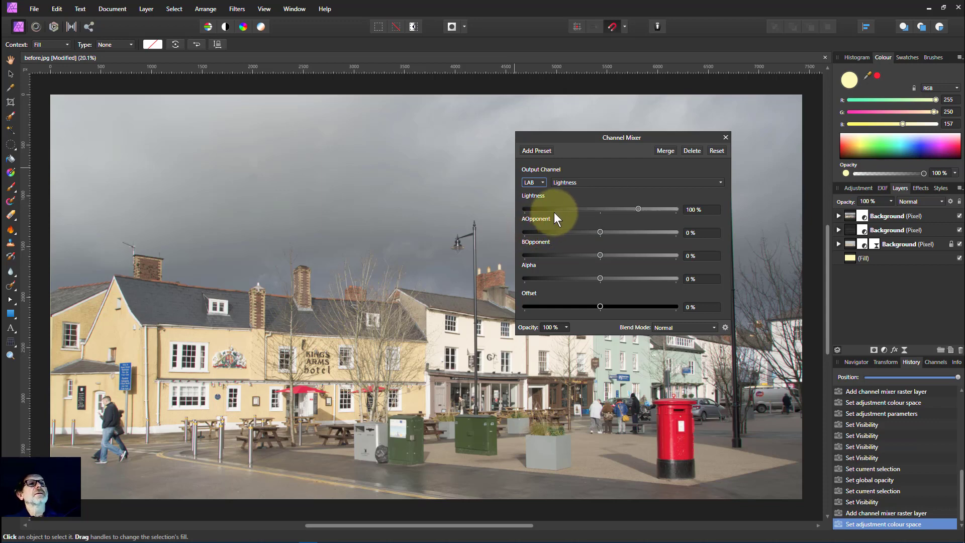
pyautogui.click(573, 182)
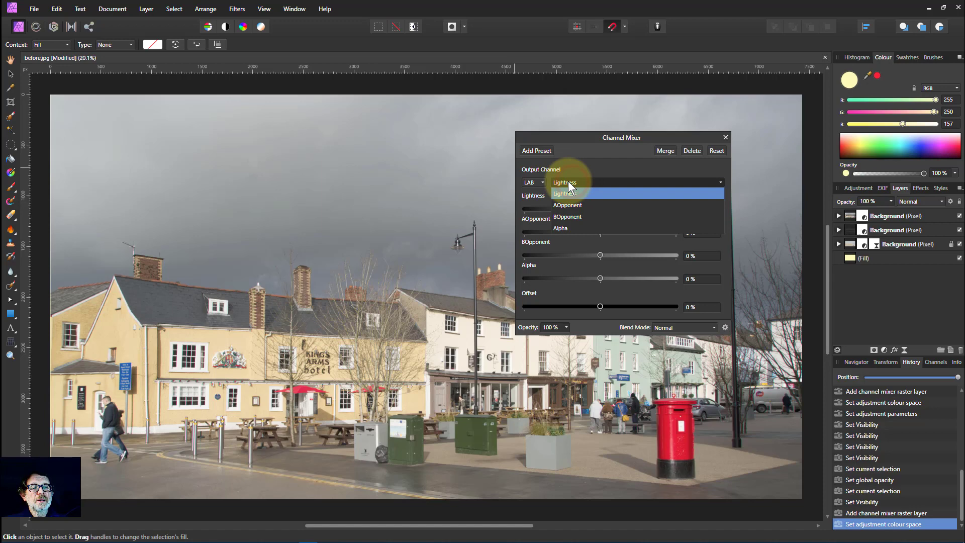
pyautogui.click(566, 228)
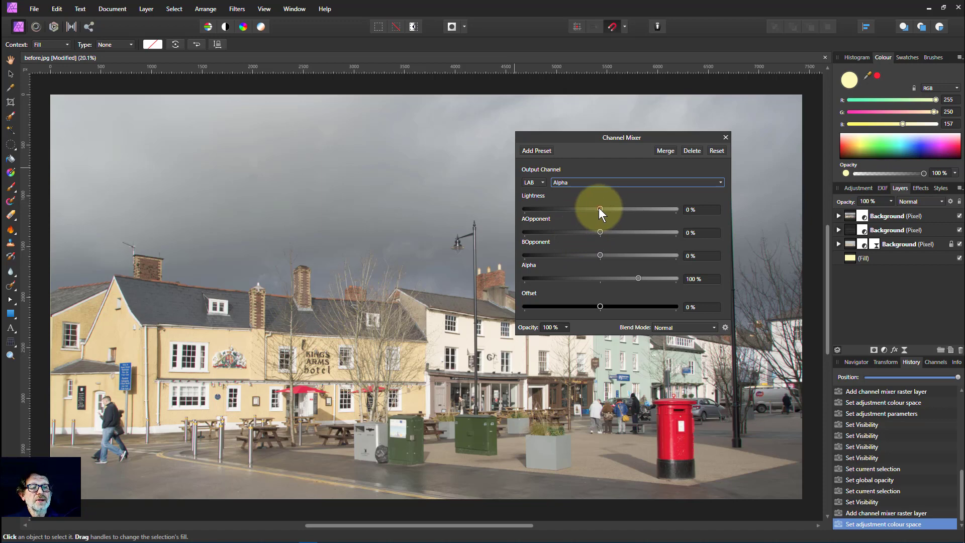
pyautogui.moveTo(599, 209); pyautogui.dragTo(521, 215)
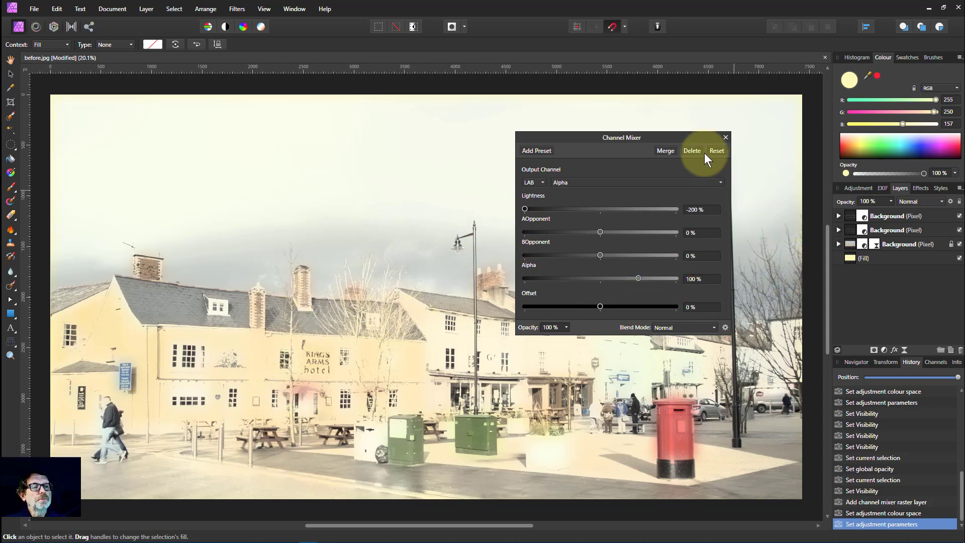
# Step: Close the LAB mixer and toggle the top linework layer's visibility to compare the result
pyautogui.click(725, 139)
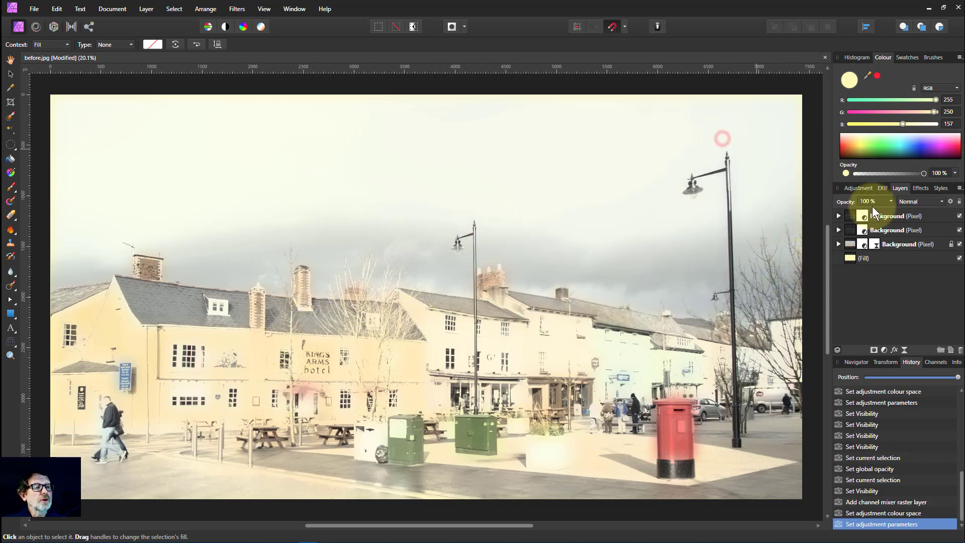
pyautogui.click(959, 215)
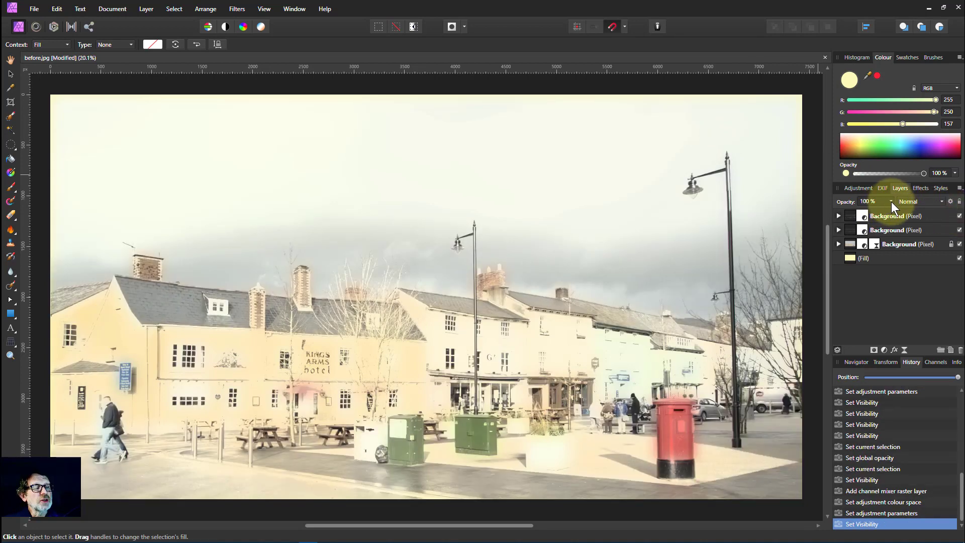
pyautogui.moveTo(891, 202)
pyautogui.mouseDown()
pyautogui.moveTo(845, 216)
pyautogui.moveTo(907, 213)
pyautogui.mouseUp()
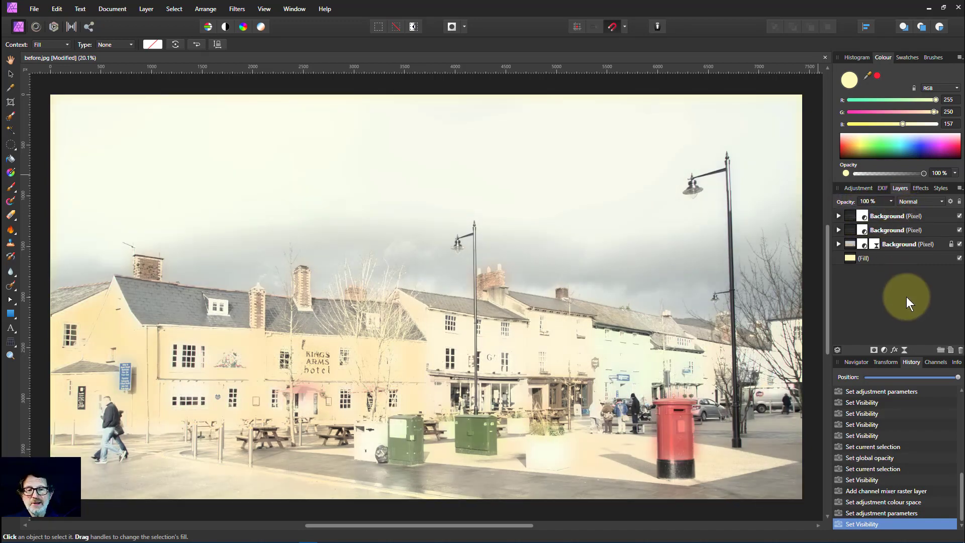